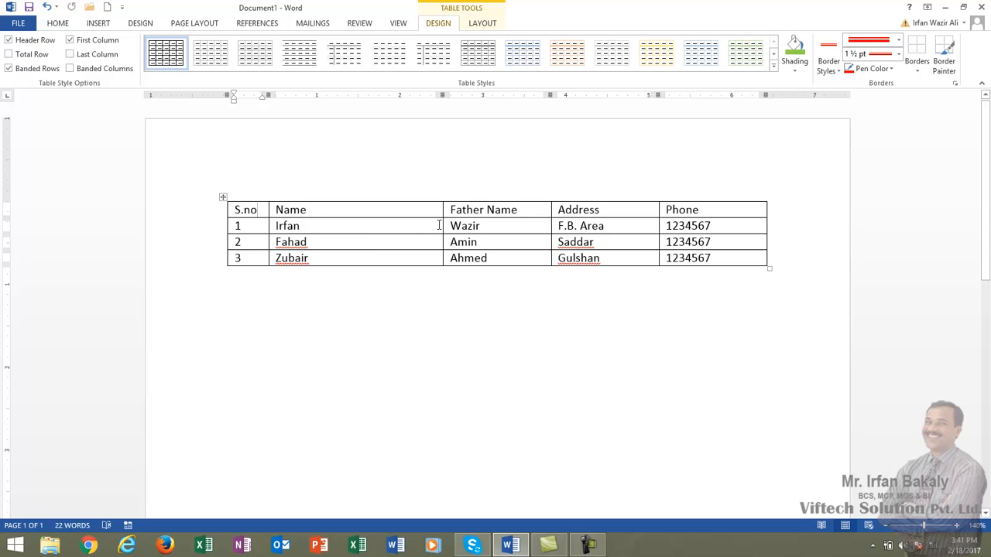
Narrow the Name column to about 1", Father Name to about 1.06", and the Address and Phone columns to fit their contents
left_click_drag(443, 223, 352, 224)
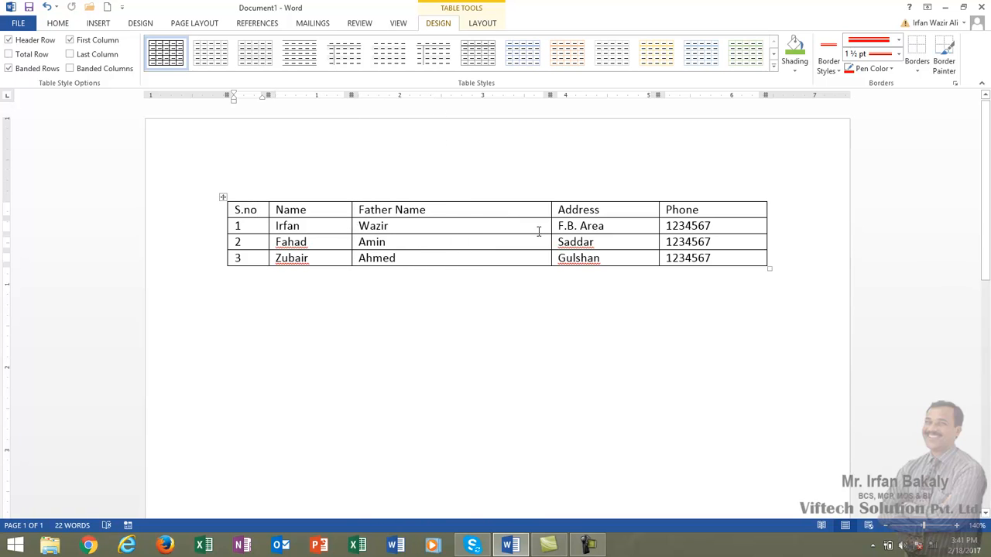
left_click_drag(550, 228, 440, 228)
left_click_drag(658, 225, 503, 225)
left_click_drag(766, 224, 576, 232)
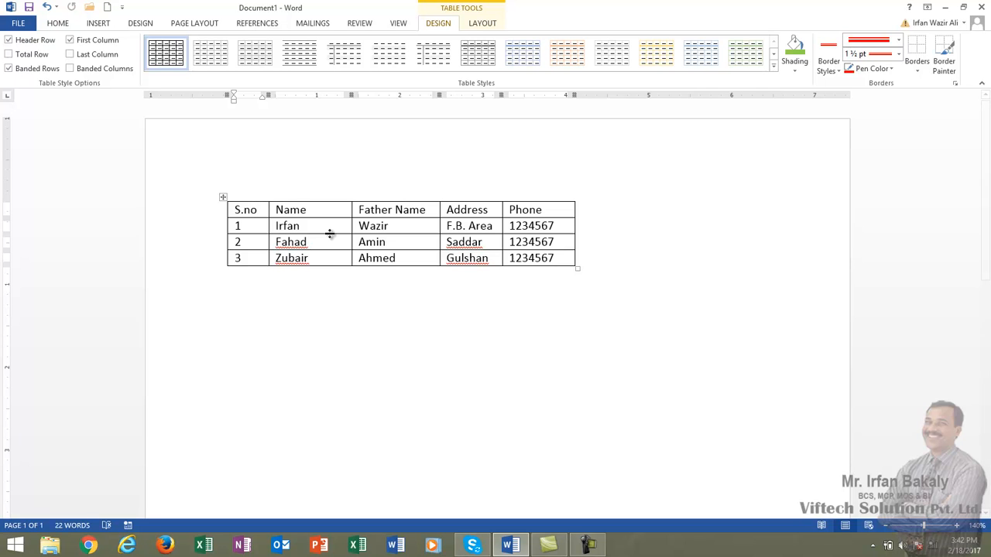
mouse_move(330, 234)
left_mouse_down()
mouse_move(330, 254)
mouse_move(331, 235)
left_mouse_up()
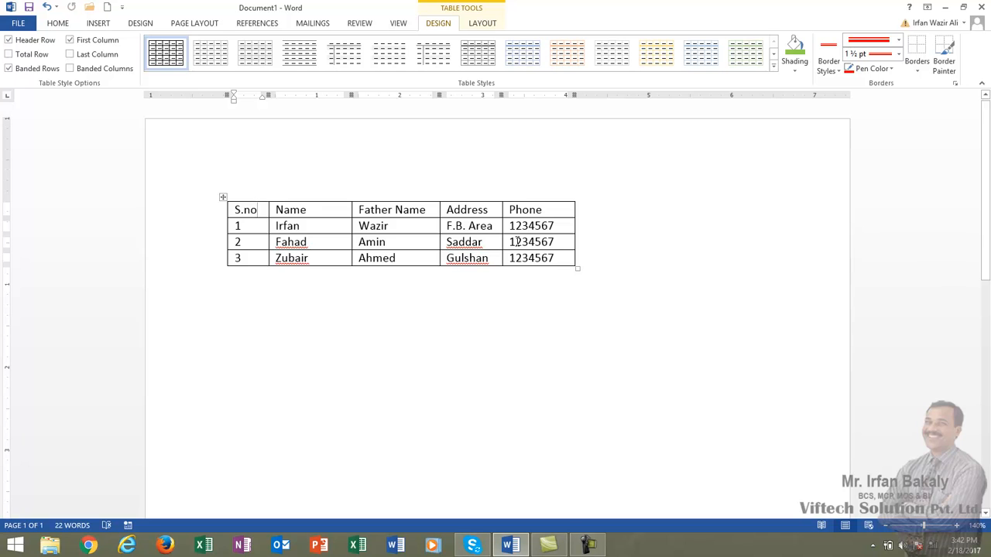
Remove the borders from the S.no cell and the rest of the table, and try the Table Grid style
left_click(911, 68)
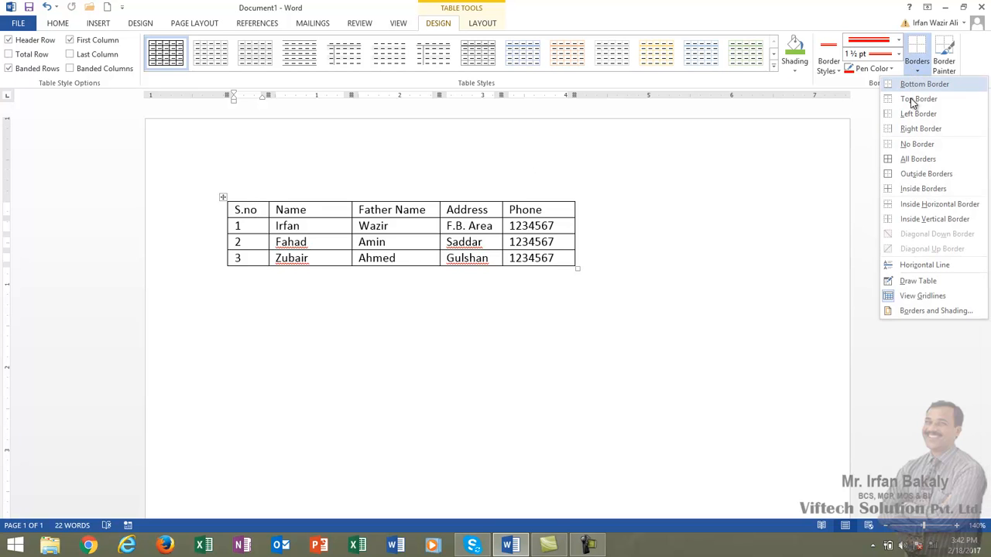
left_click(908, 151)
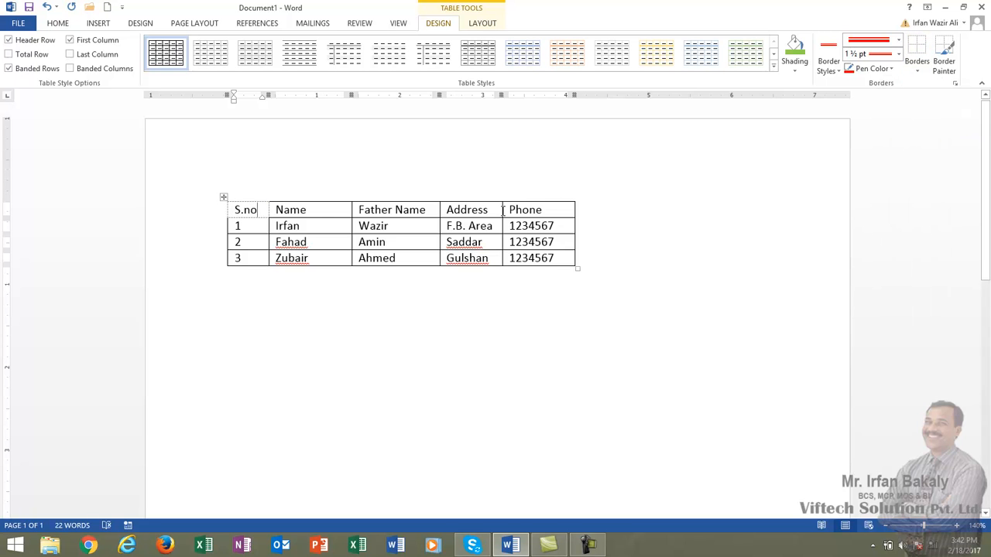
left_click_drag(249, 211, 542, 258)
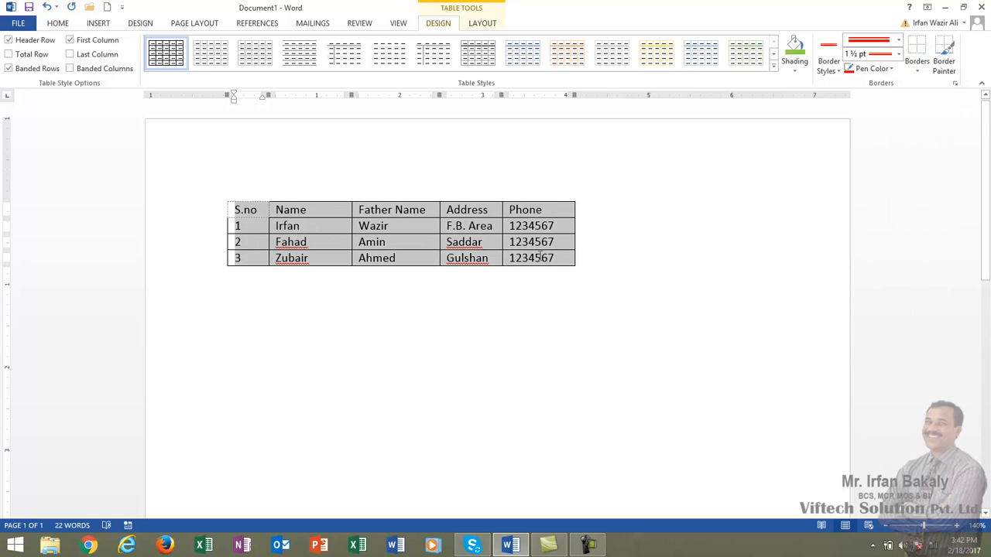
left_click(922, 69)
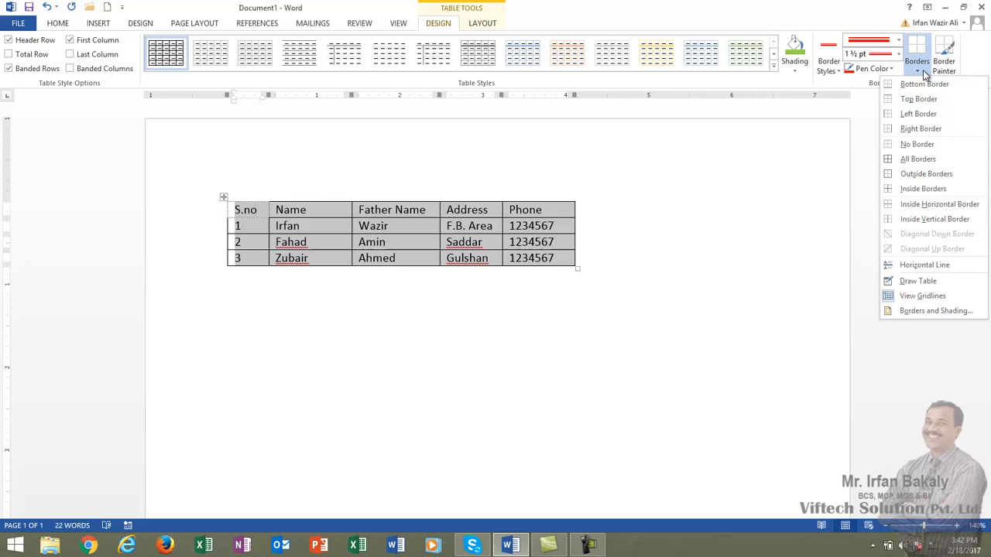
left_click(907, 145)
left_click(382, 226)
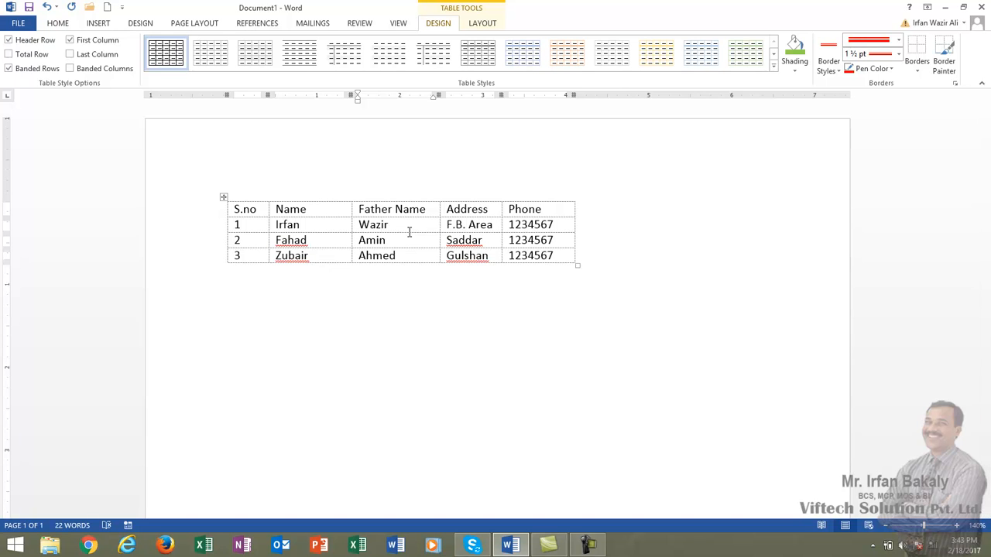
left_click(161, 53)
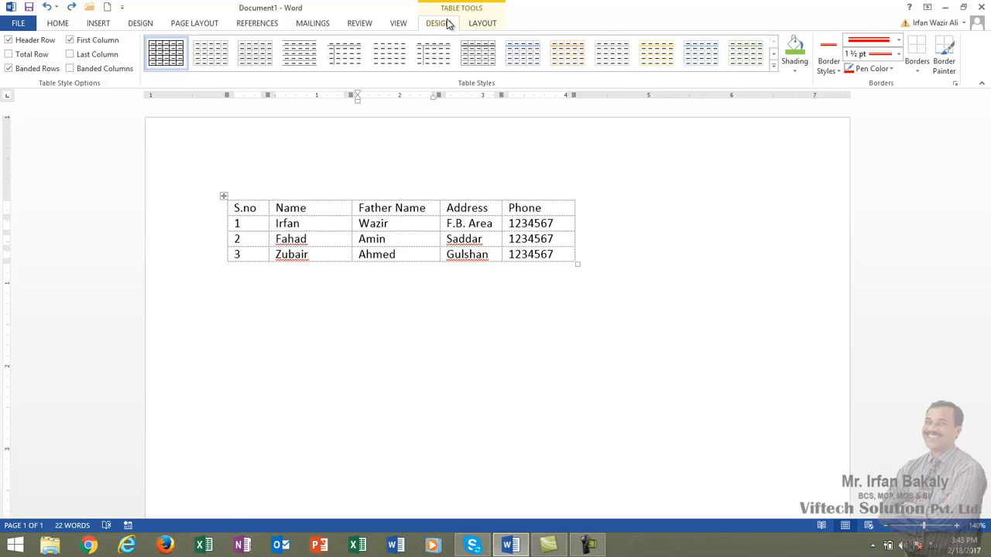
Select the S.no header cell with the table selection command, and extend the selection to its whole column
left_click(483, 24)
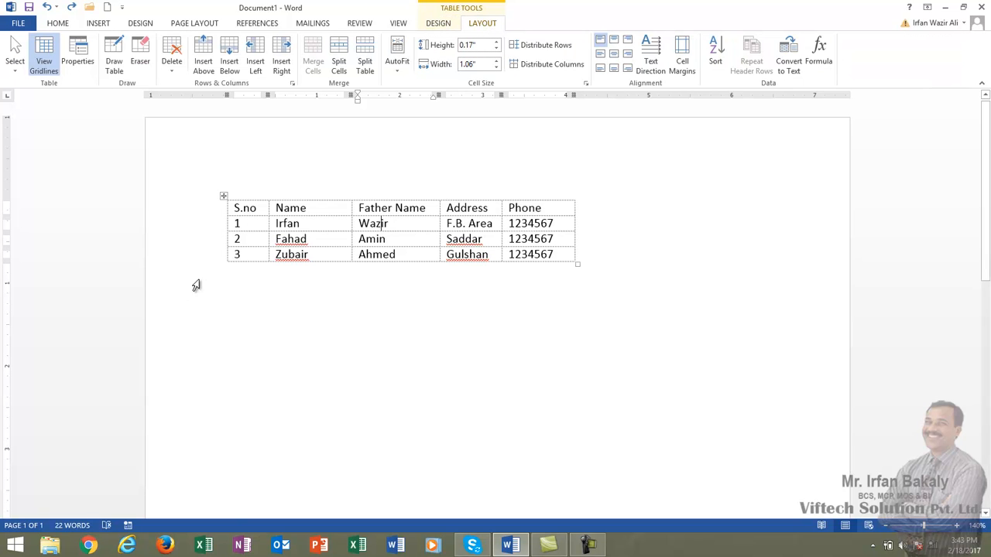
left_click(258, 208)
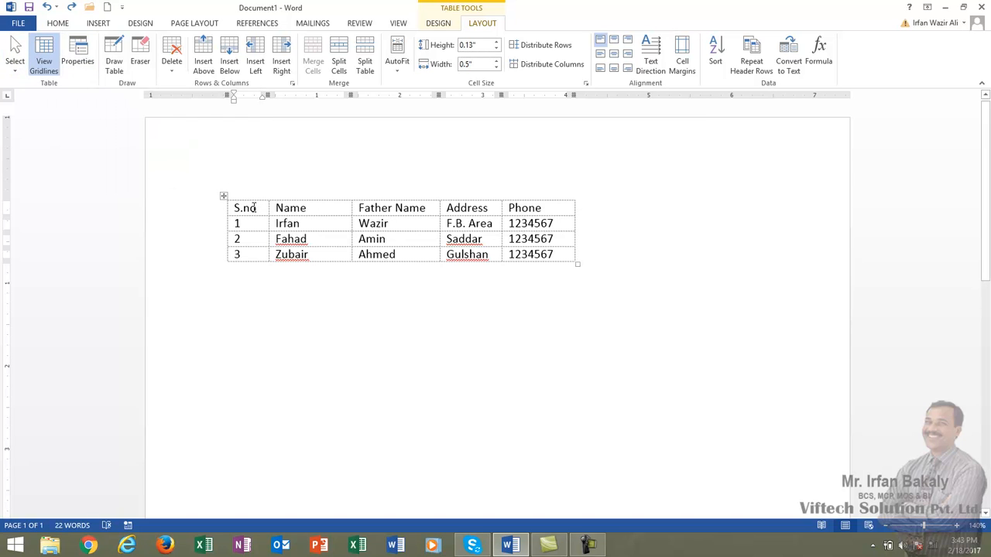
left_click(15, 71)
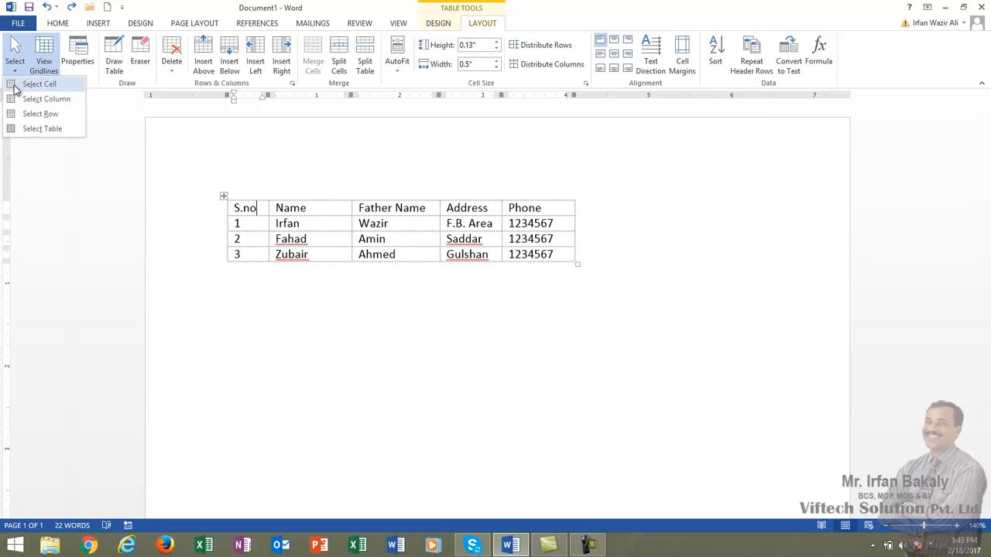
left_click(14, 86)
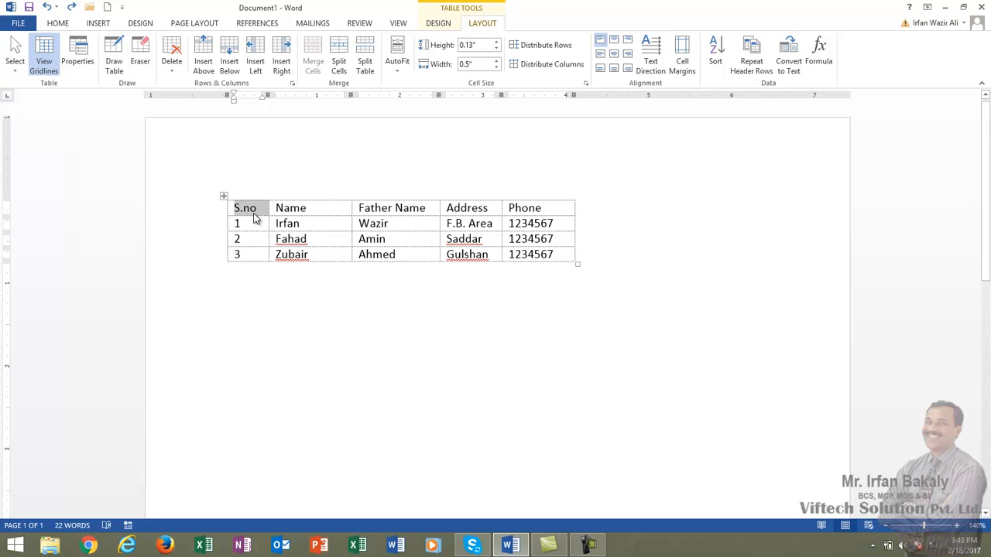
left_click(14, 74)
left_click(18, 103)
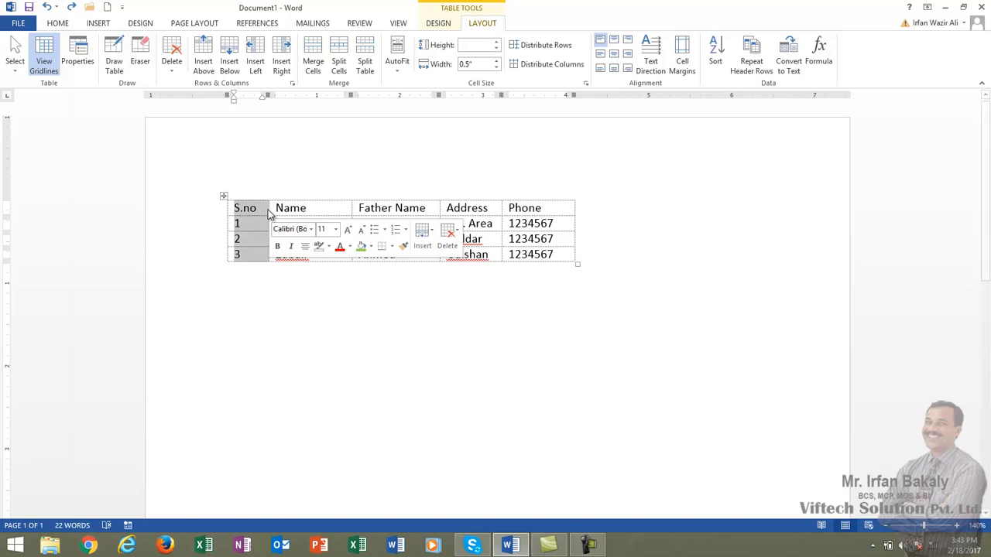
Select the entire header row from the S.no cell with the table selection command
left_click(256, 210)
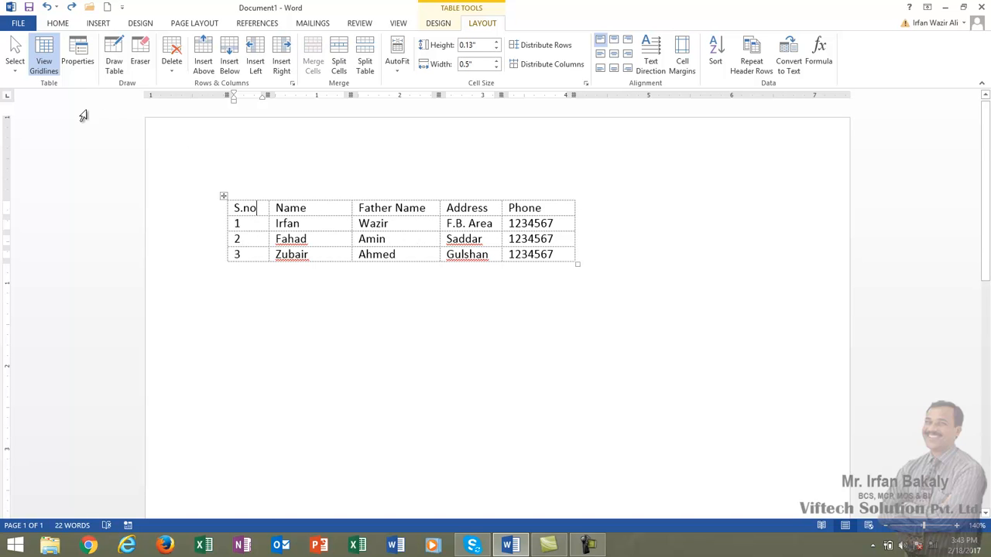
left_click(15, 66)
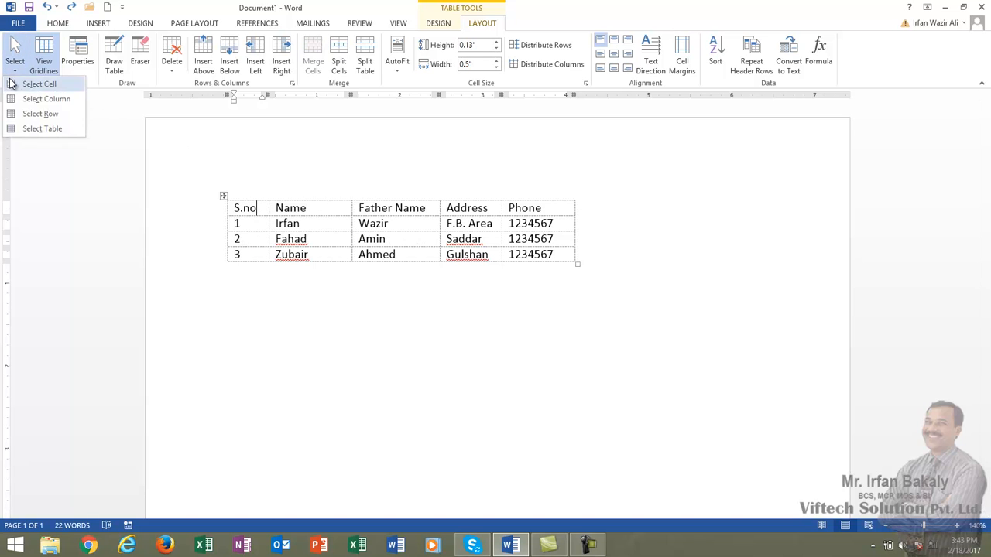
left_click(31, 116)
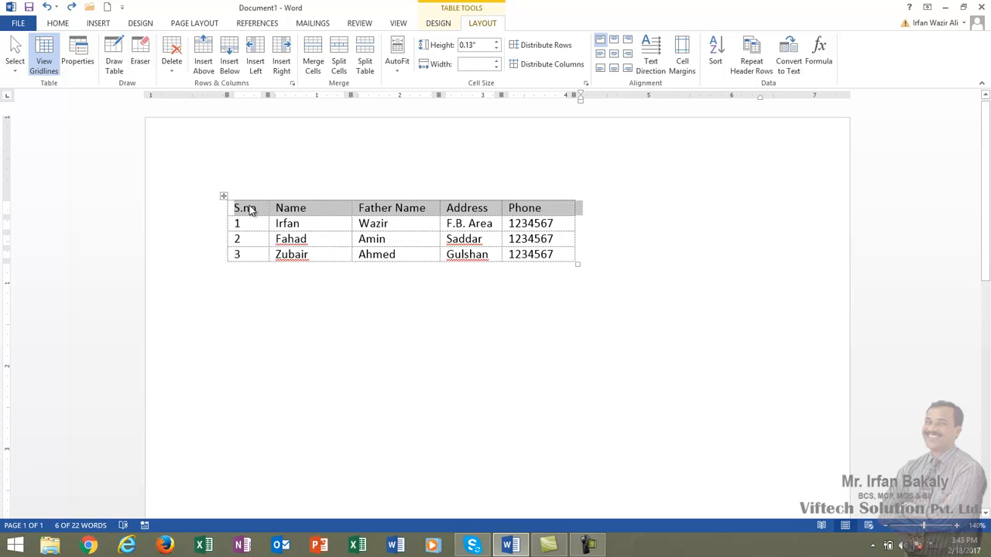
Select the entire table and nudge it slightly upward on the page
left_click(250, 207)
left_click(15, 66)
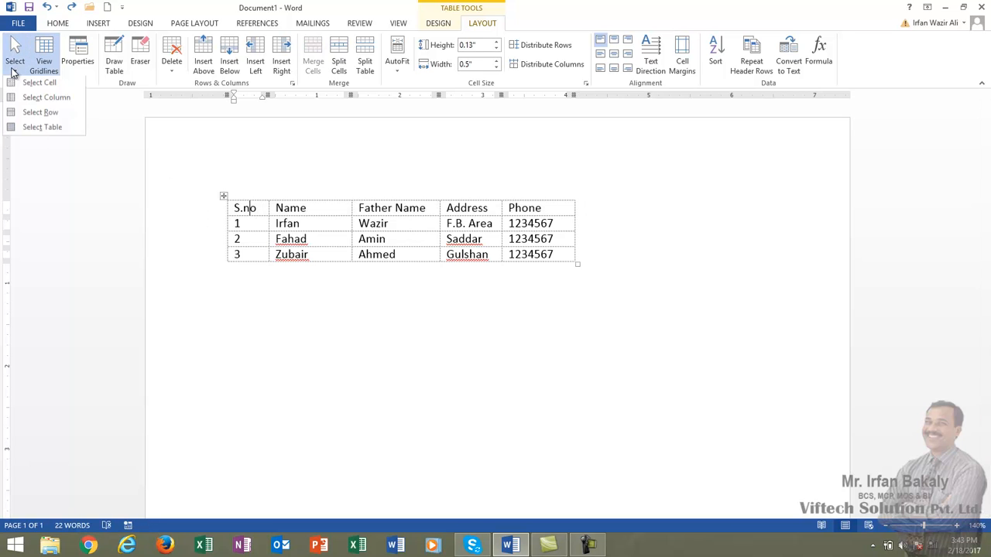
left_click(23, 128)
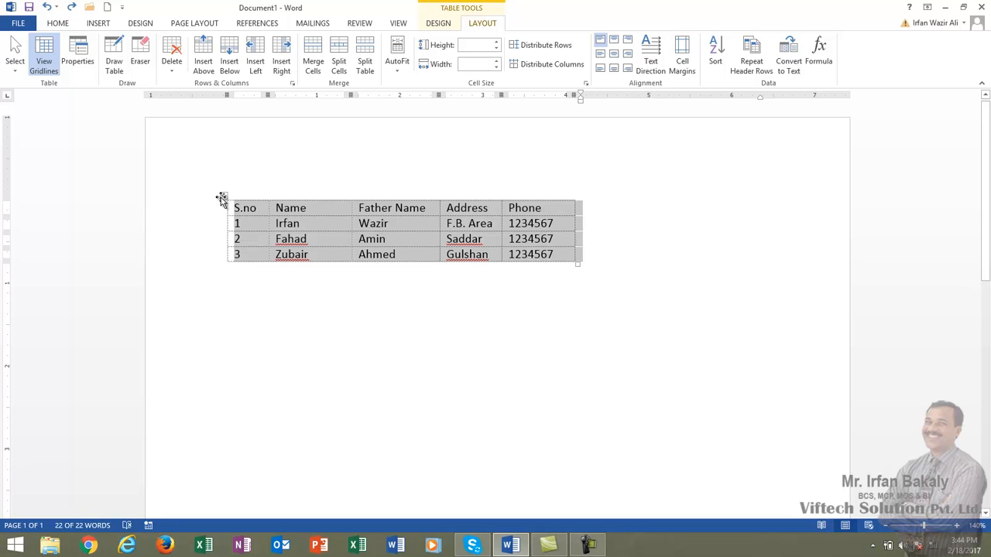
mouse_move(225, 195)
left_mouse_down()
mouse_move(290, 252)
mouse_move(320, 223)
mouse_move(226, 193)
left_mouse_up()
Hide the gridlines of the borderless table and deselect it to view the plain text layout
left_click(321, 225)
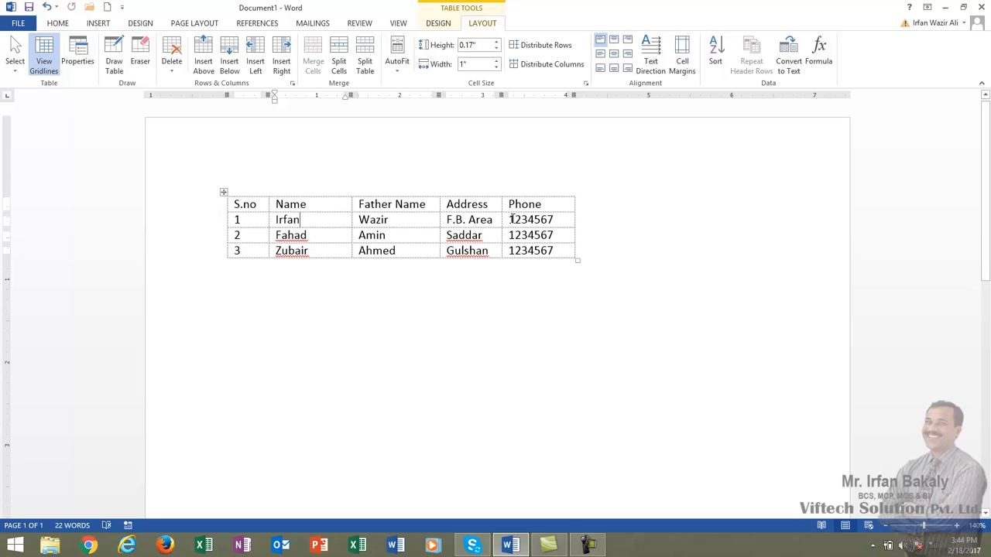
left_click(44, 59)
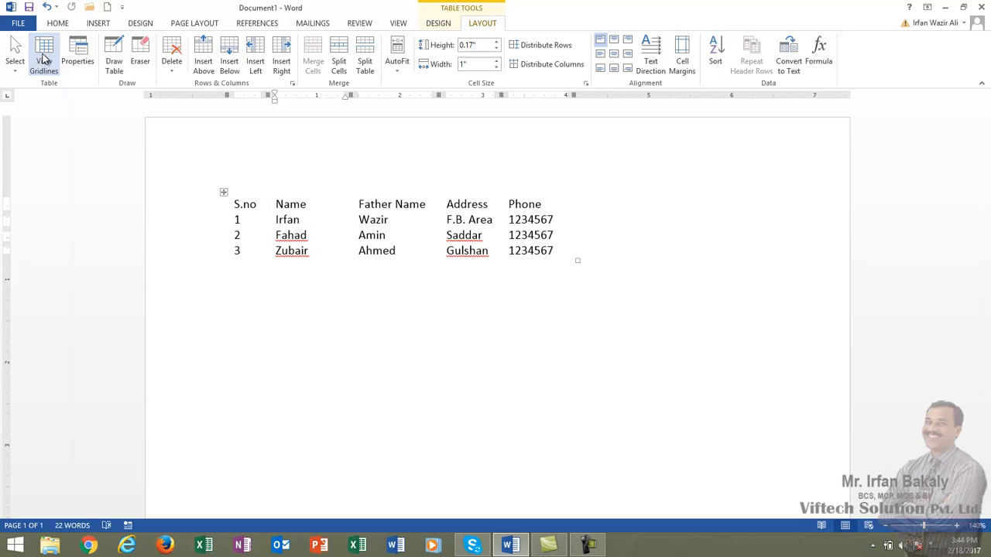
left_click(315, 358)
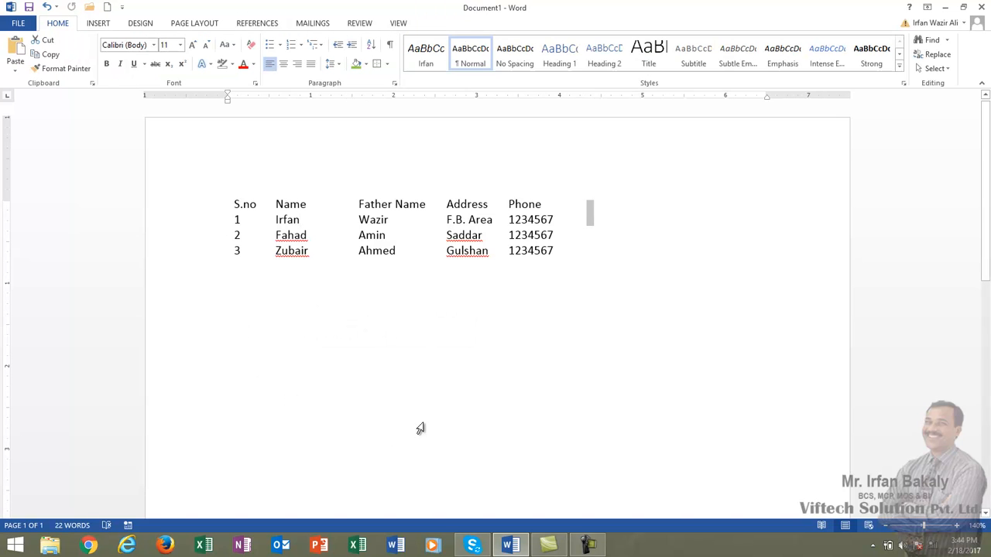
left_click(714, 358)
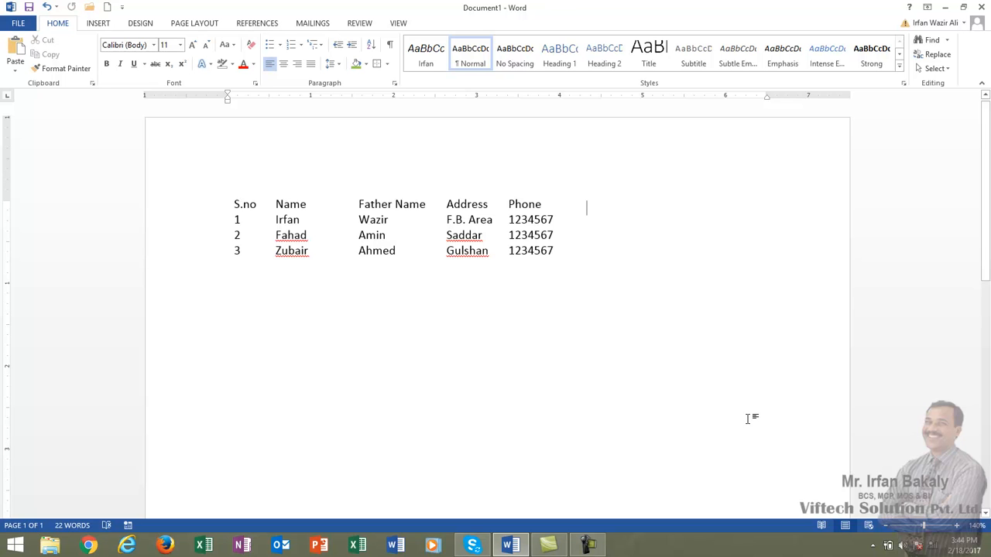
Apply the Table Grid style to the table to restore all its borders
left_click(250, 203)
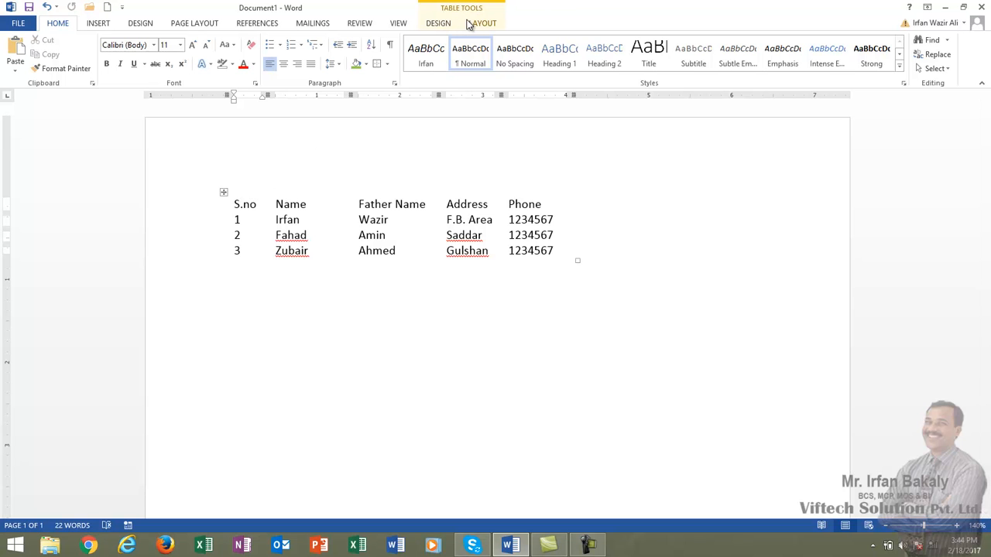
left_click(438, 24)
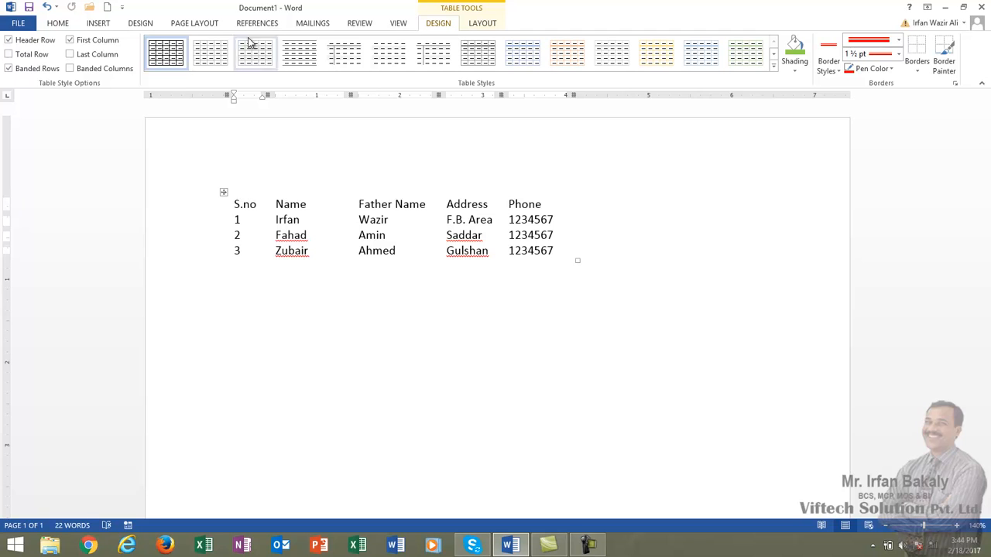
left_click(164, 56)
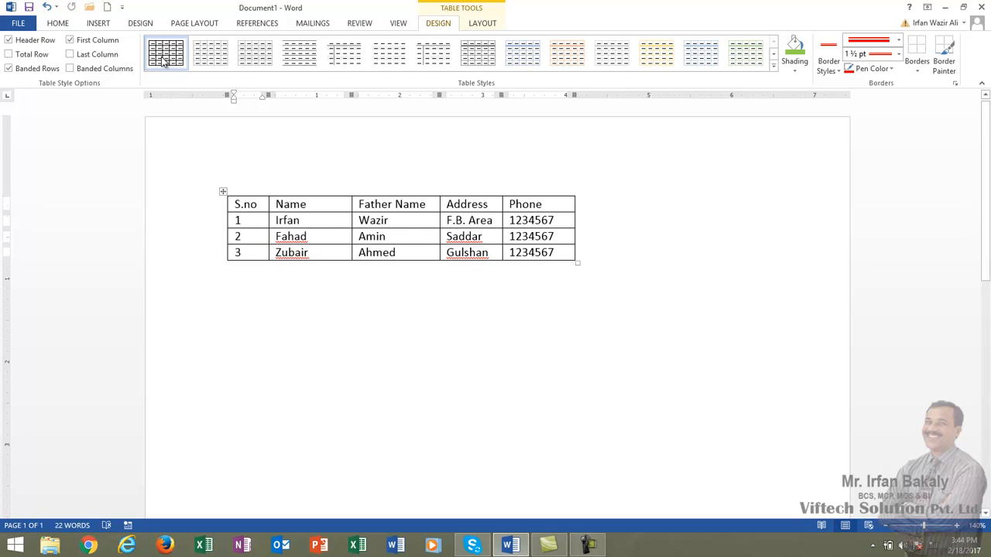
Select all the table's cells and apply the No Border option to them
left_click(493, 23)
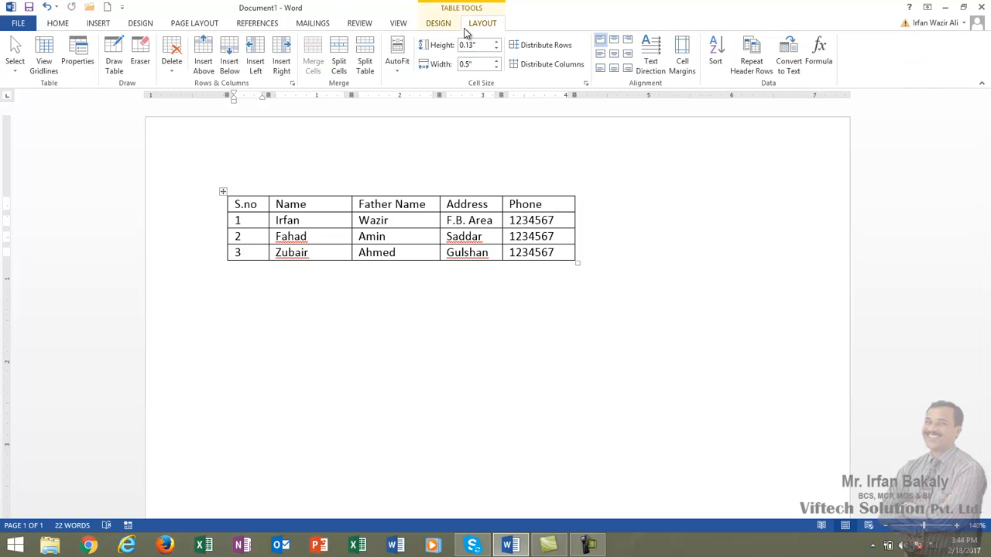
left_click(438, 26)
left_click(929, 69)
left_click(896, 159)
left_click_drag(258, 208, 548, 252)
left_click(913, 68)
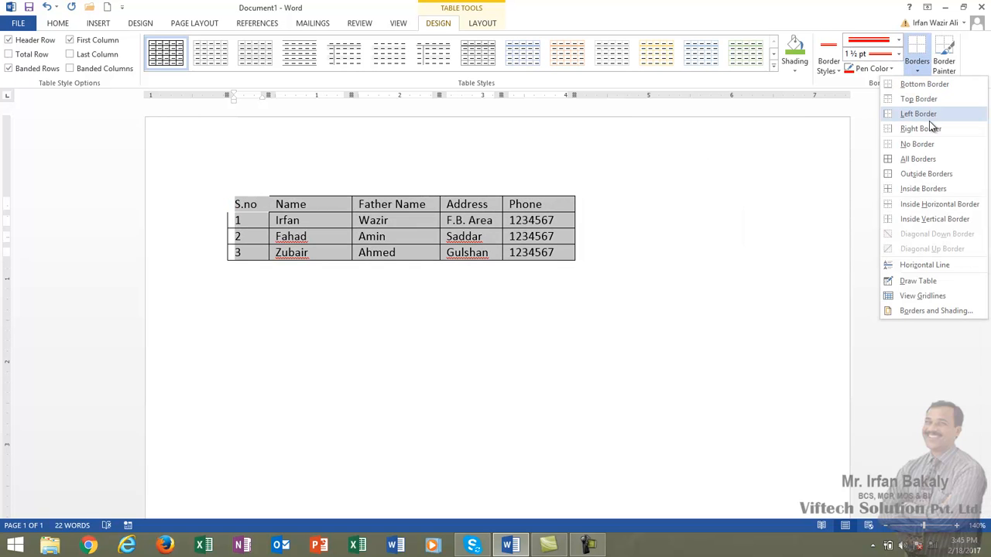
left_click(919, 144)
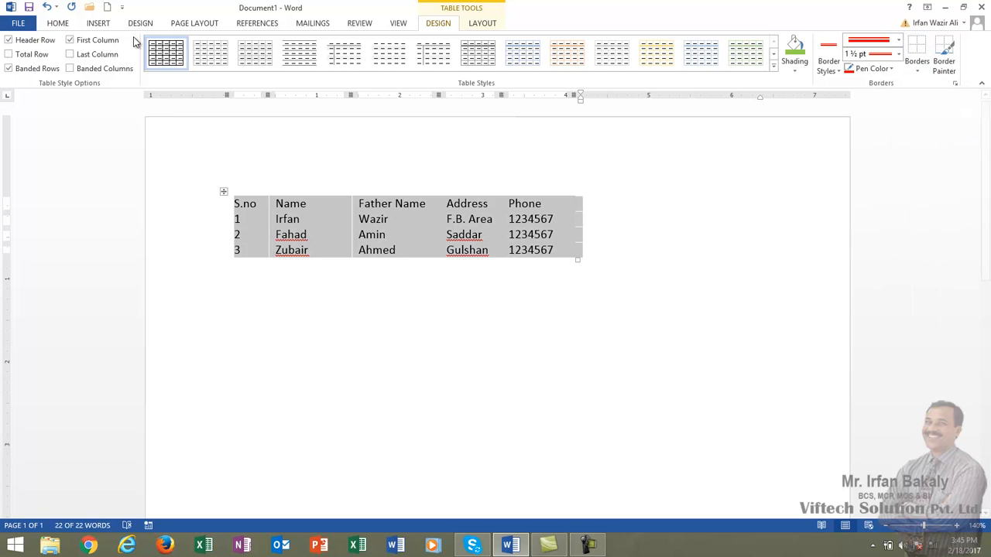
Show the gridlines of the borderless table
left_click(476, 24)
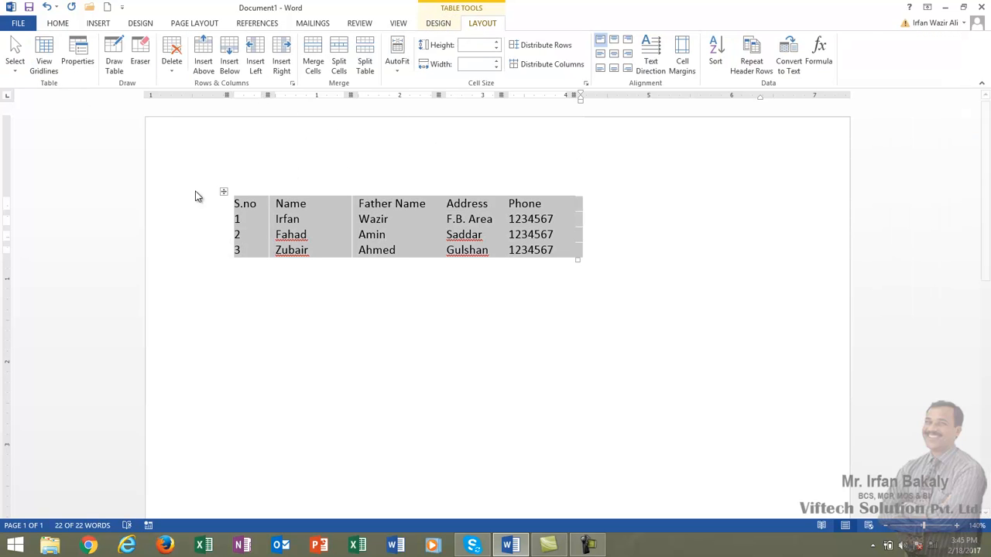
left_click(296, 216)
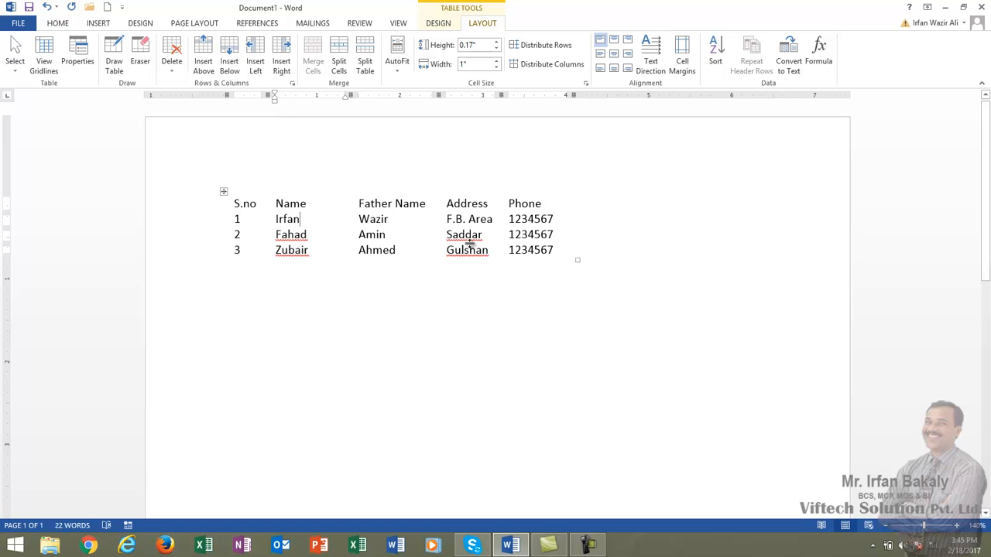
left_click(40, 61)
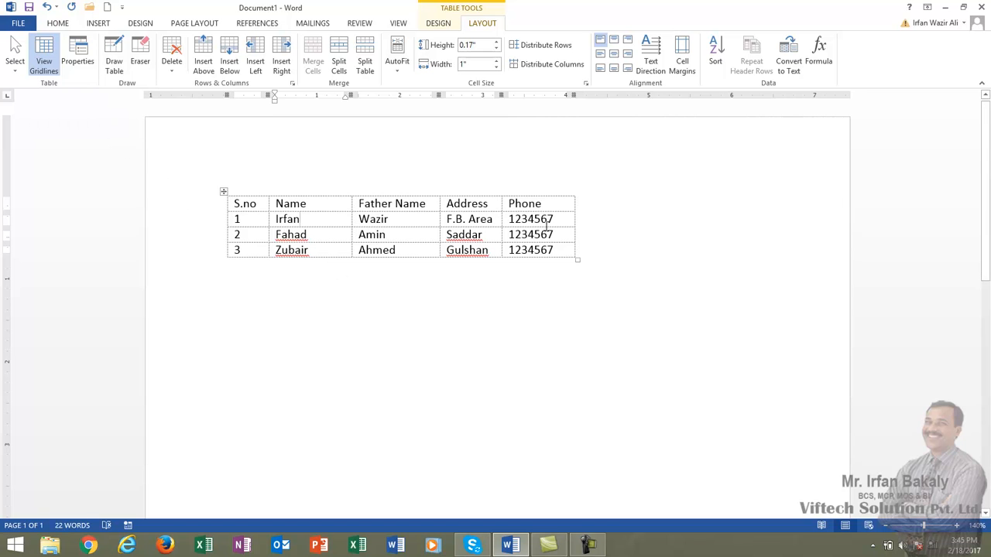
Set the table's alignment to Center in its table properties, keeping text wrapping set to Around
left_click(91, 56)
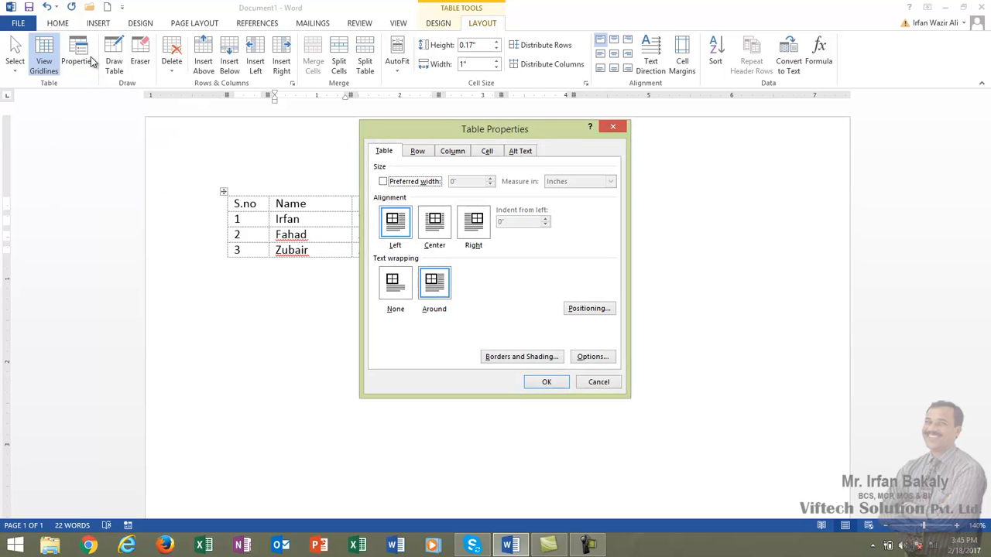
left_click_drag(471, 128, 821, 94)
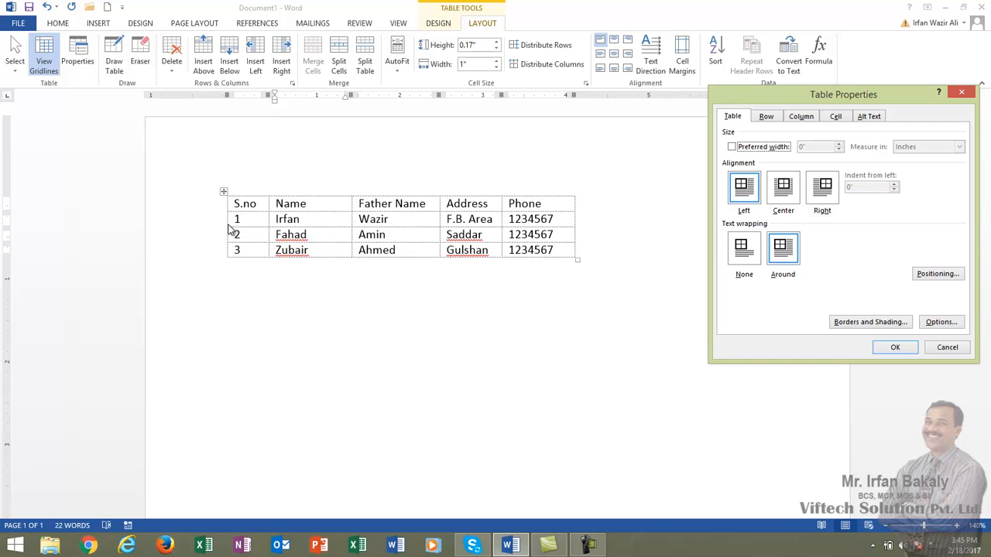
left_click(788, 194)
left_click(827, 195)
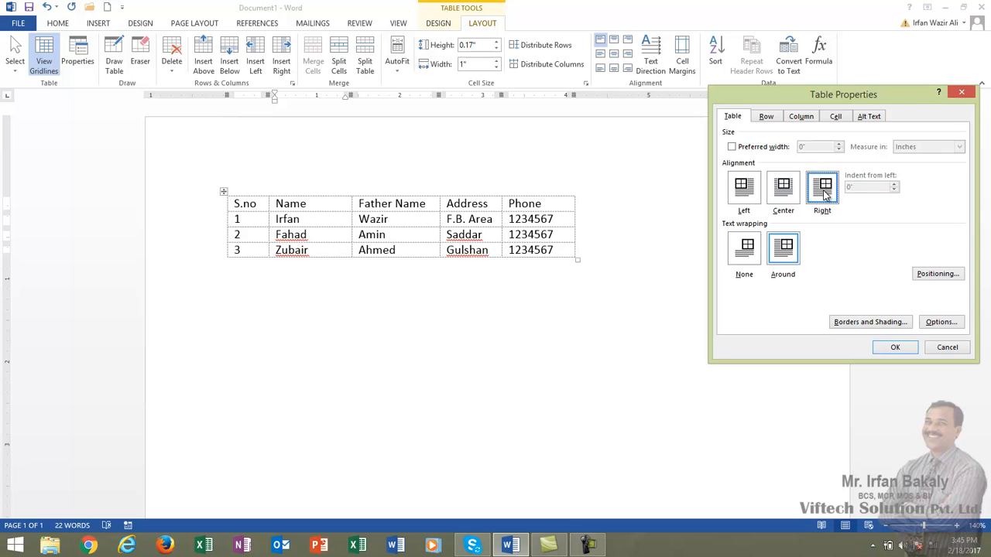
left_click(781, 197)
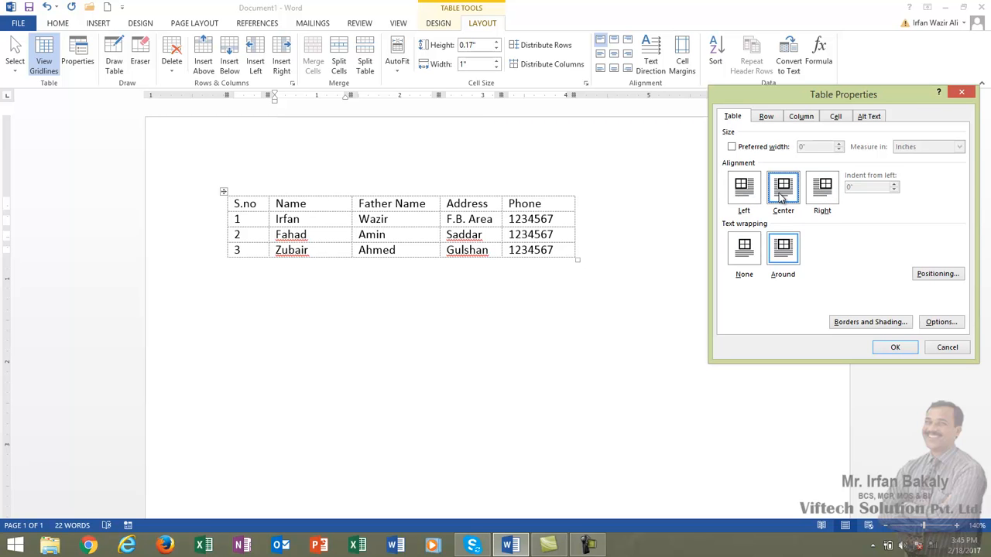
left_click(895, 346)
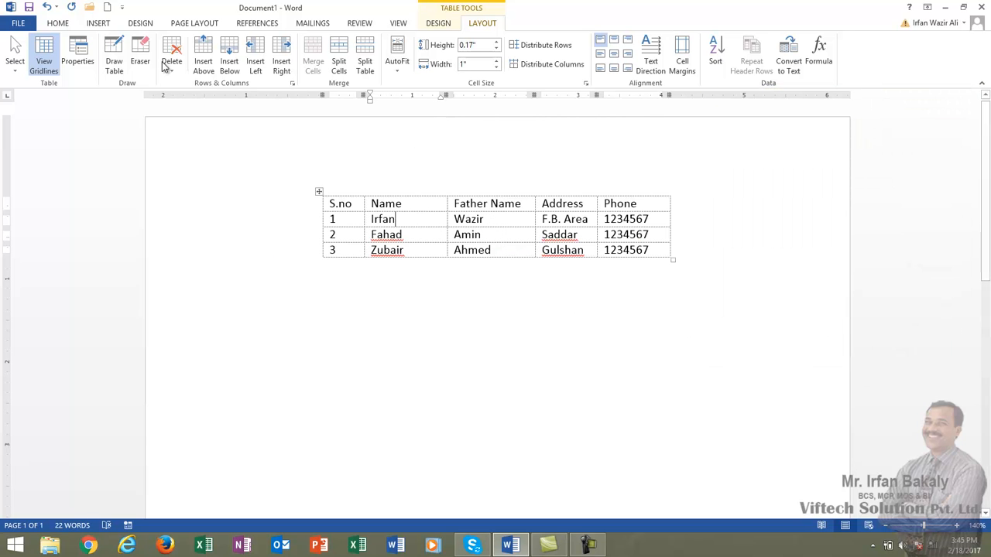
Change the table's alignment to Right in its table properties
left_click(77, 58)
left_click(819, 193)
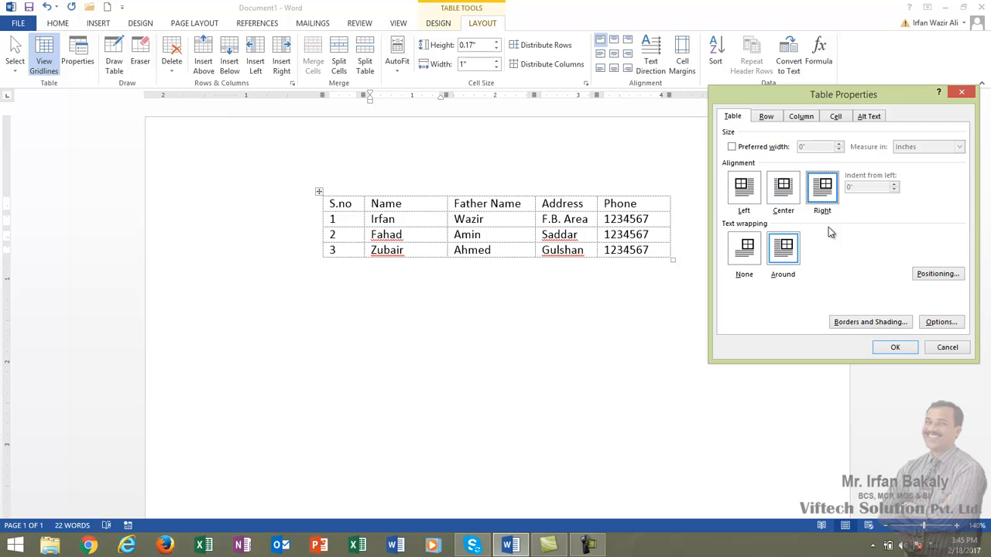
left_click(894, 347)
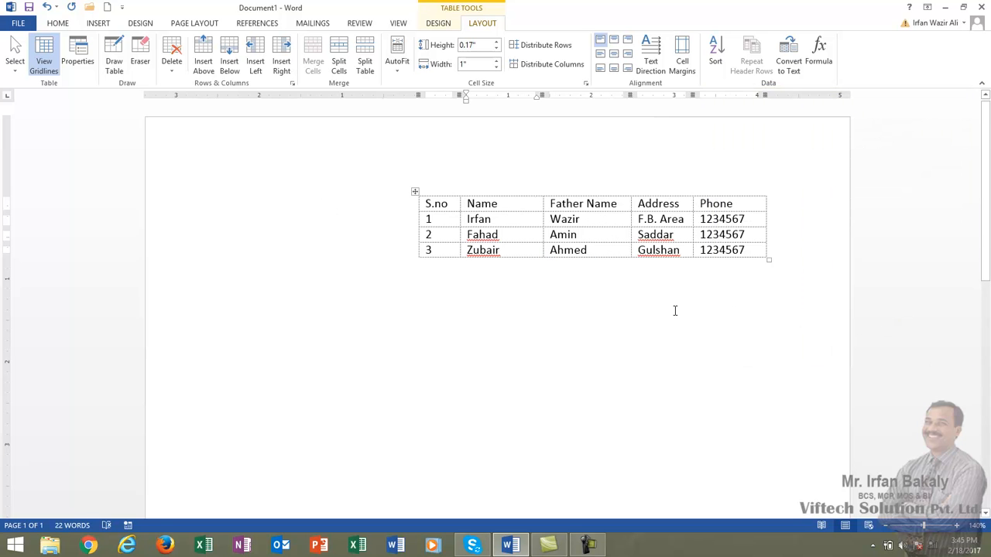
Set the table's alignment to Left and its text wrapping to None, and place the insertion point below the table
left_click(78, 59)
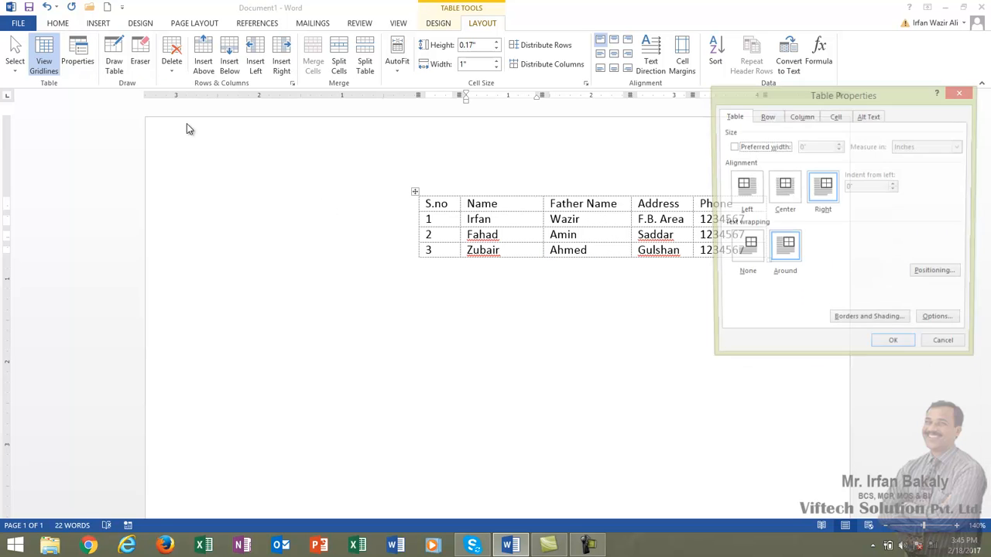
left_click(745, 194)
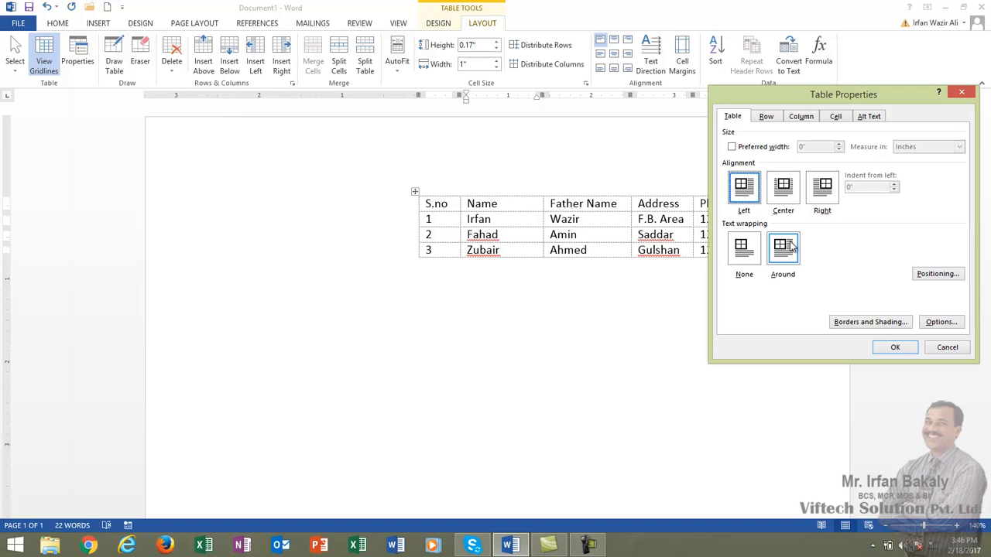
left_click(746, 263)
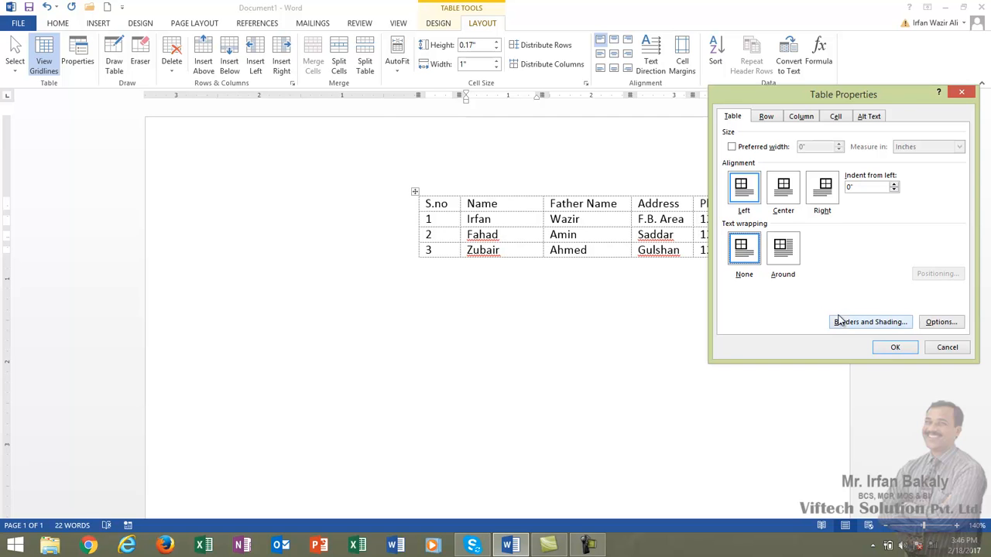
left_click(894, 347)
left_click(345, 288)
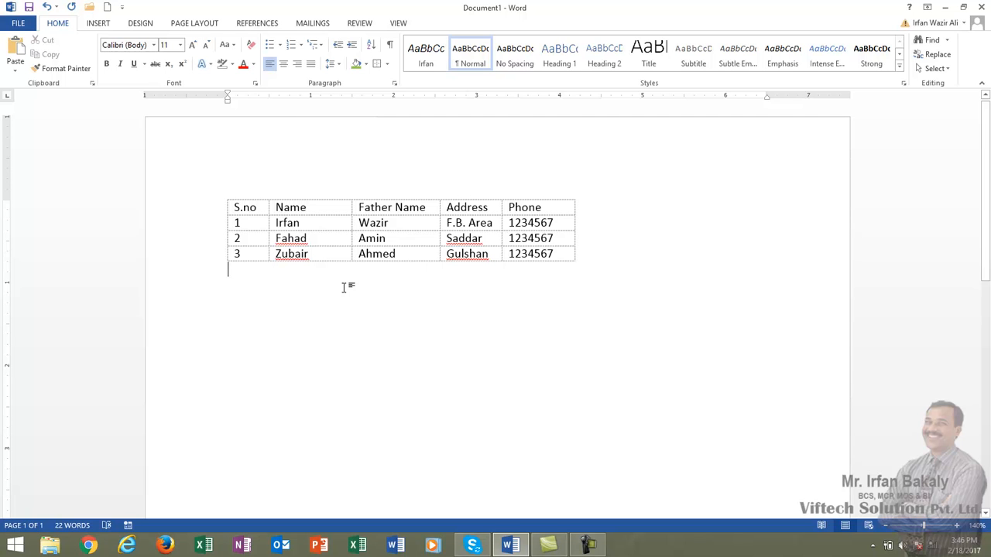
Try to place the insertion point in the blank space beside the table's header row to enter text there
left_click(594, 205)
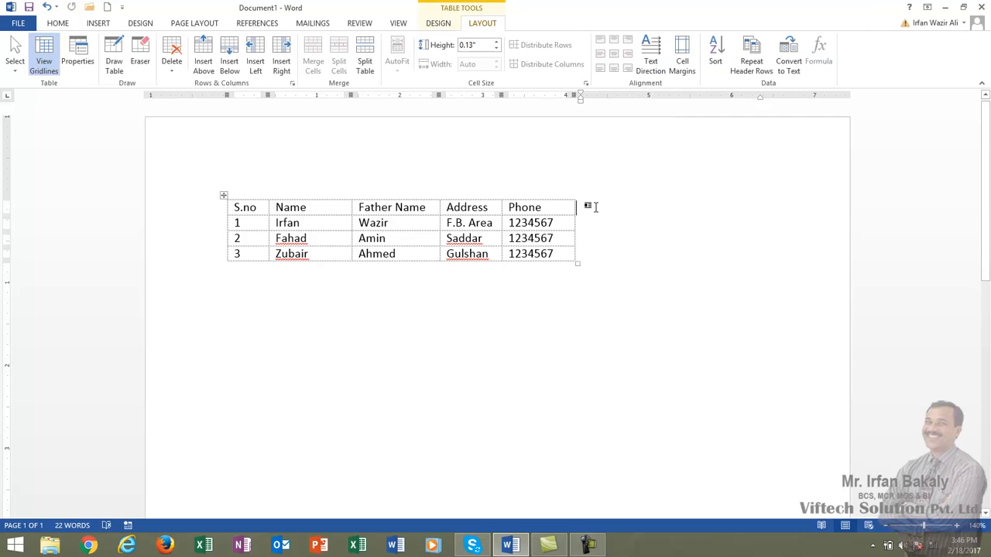
key("Right")
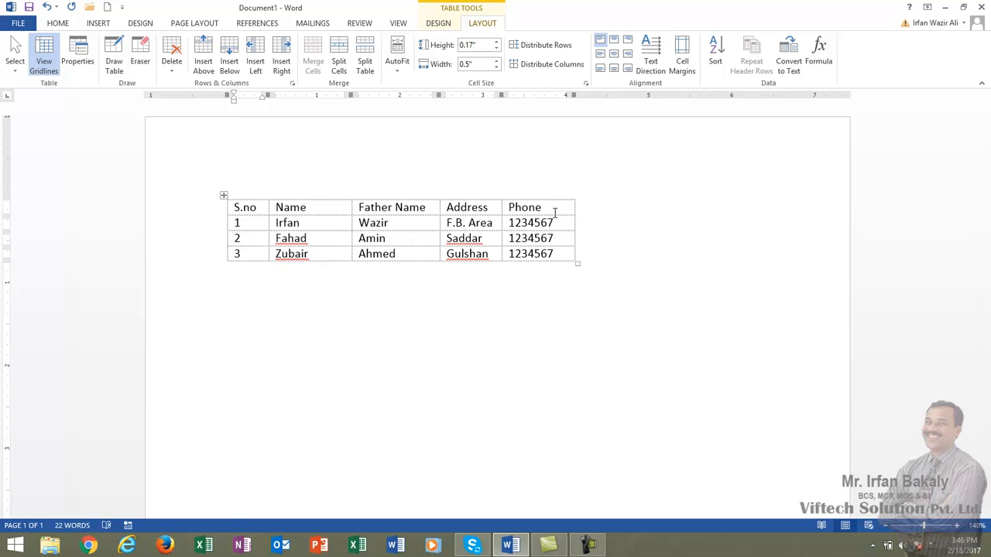
left_click(588, 206)
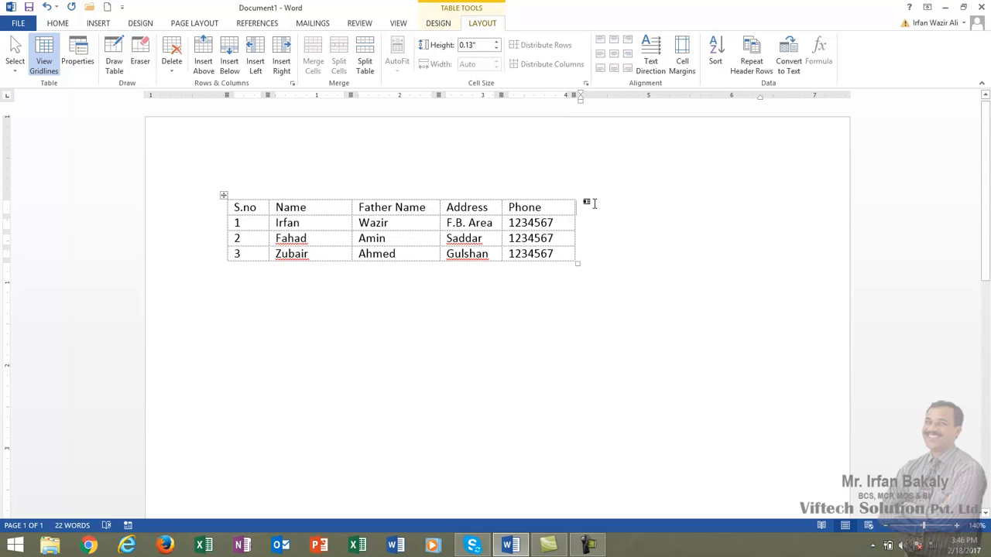
key("Right")
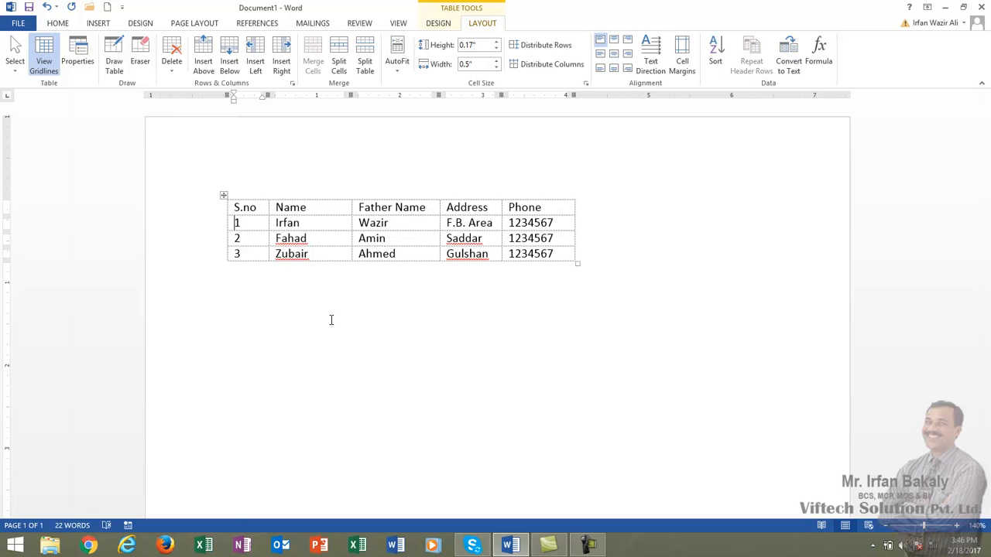
left_click(615, 209)
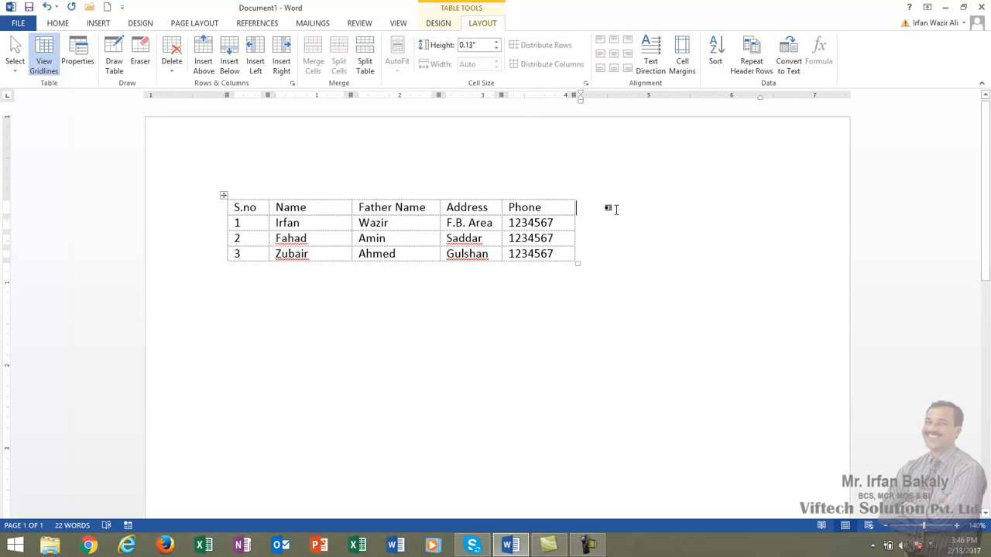
key("Right")
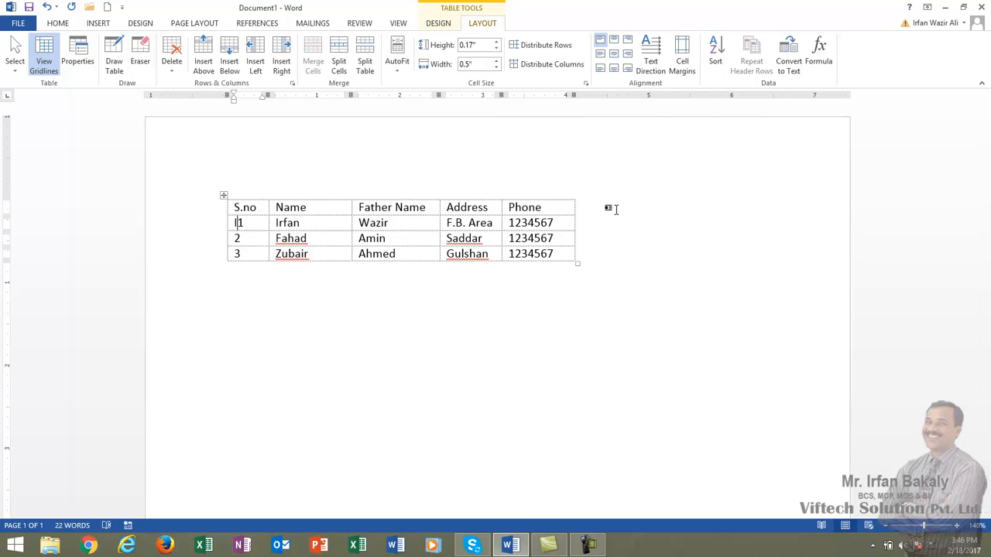
Set the table's text wrapping to Around in its table properties
left_click(77, 61)
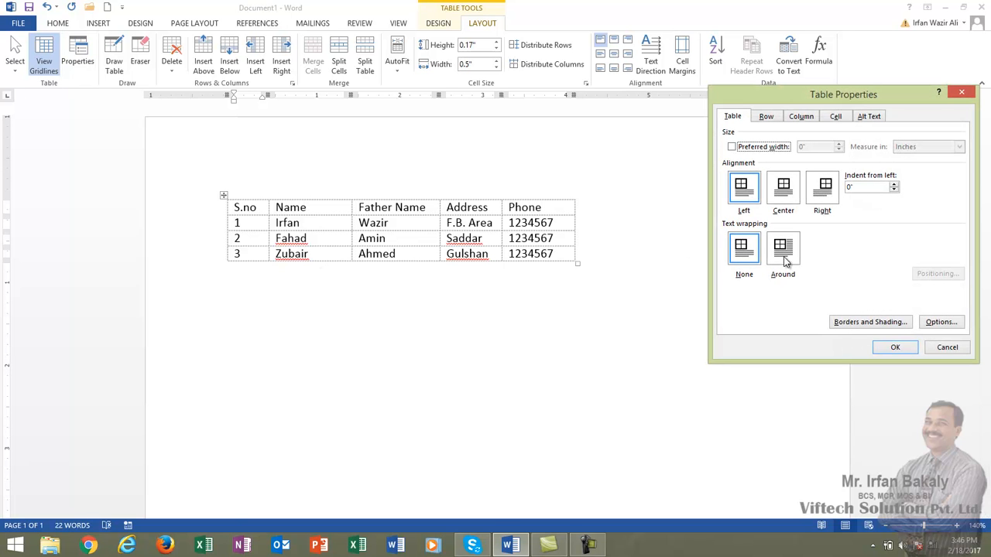
left_click(784, 259)
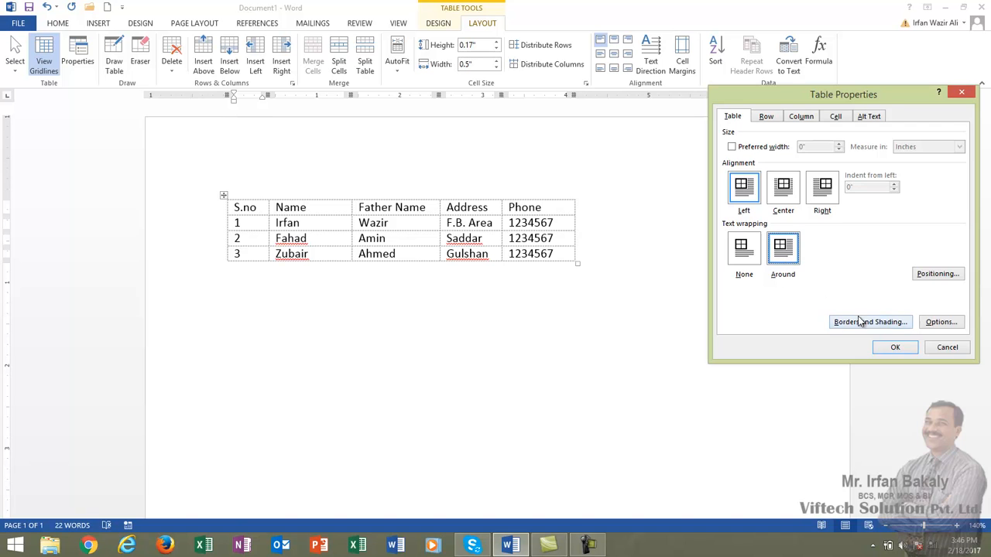
left_click(896, 348)
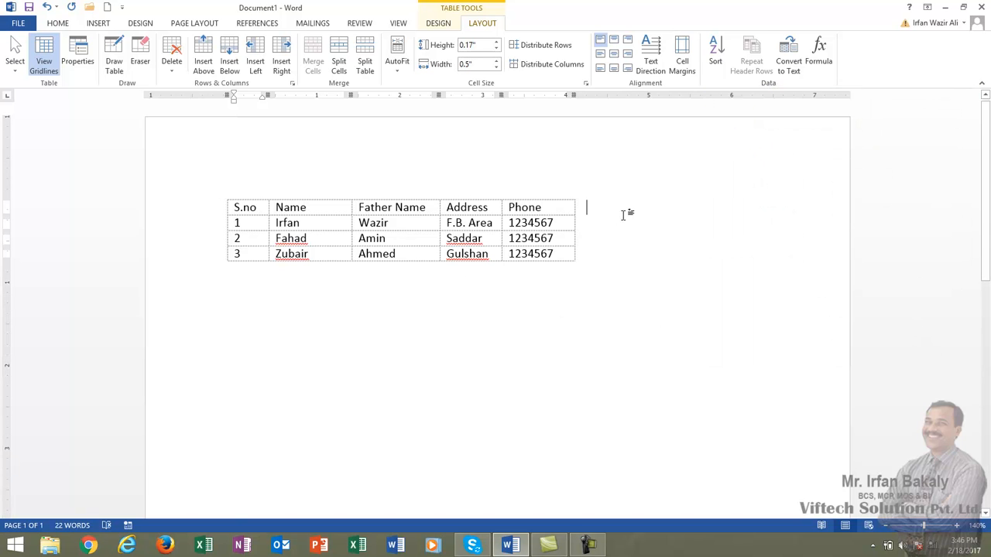
Enter a person's full name in the blank space beside the table's header row, correcting the mistyped letters
left_click(599, 215)
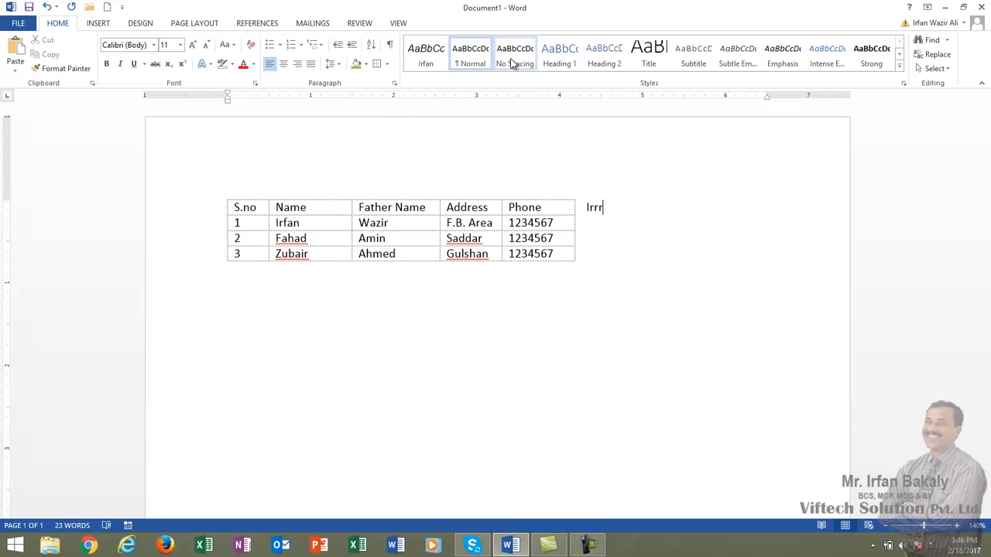
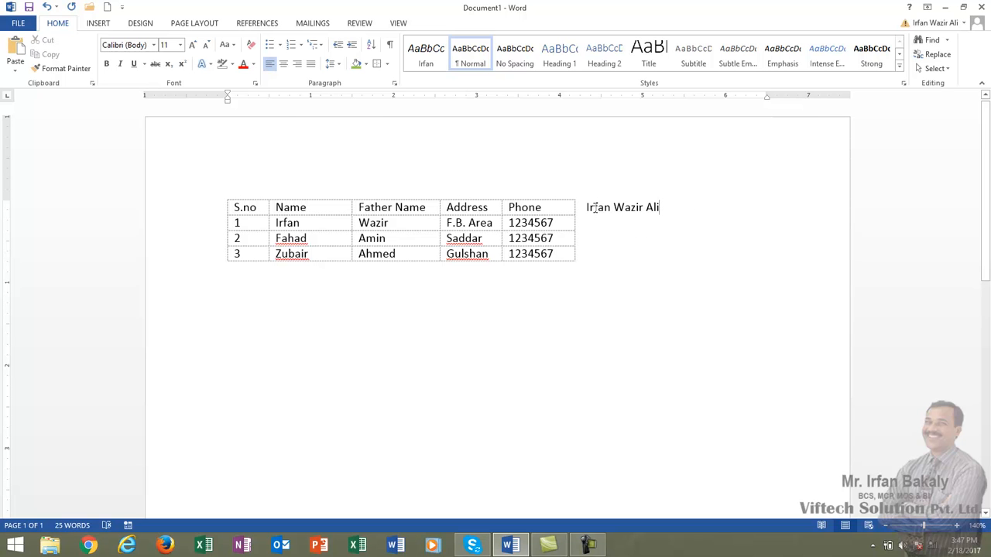
Place the insertion point in the first record's Father Name cell and show the table layout commands
left_click(395, 223)
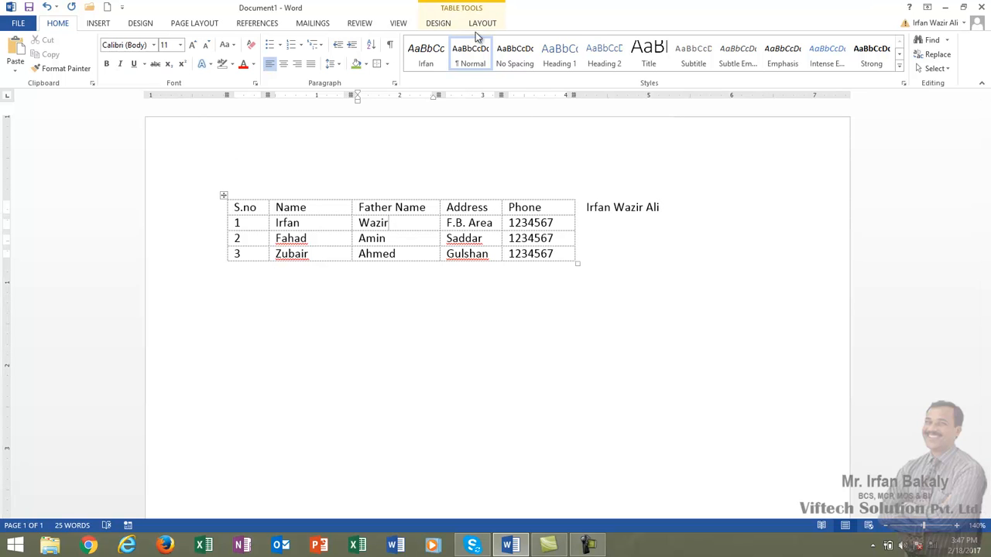
left_click(438, 23)
left_click(482, 23)
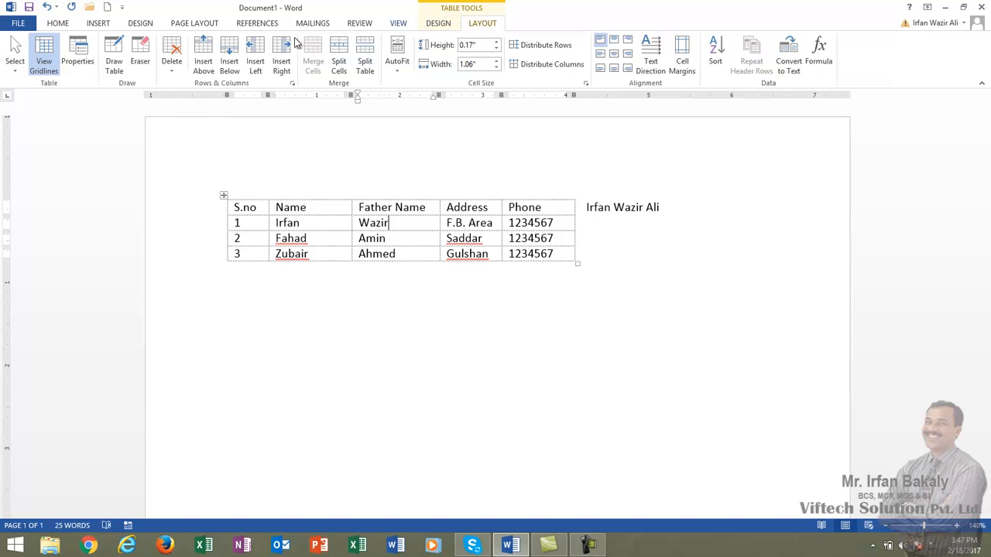